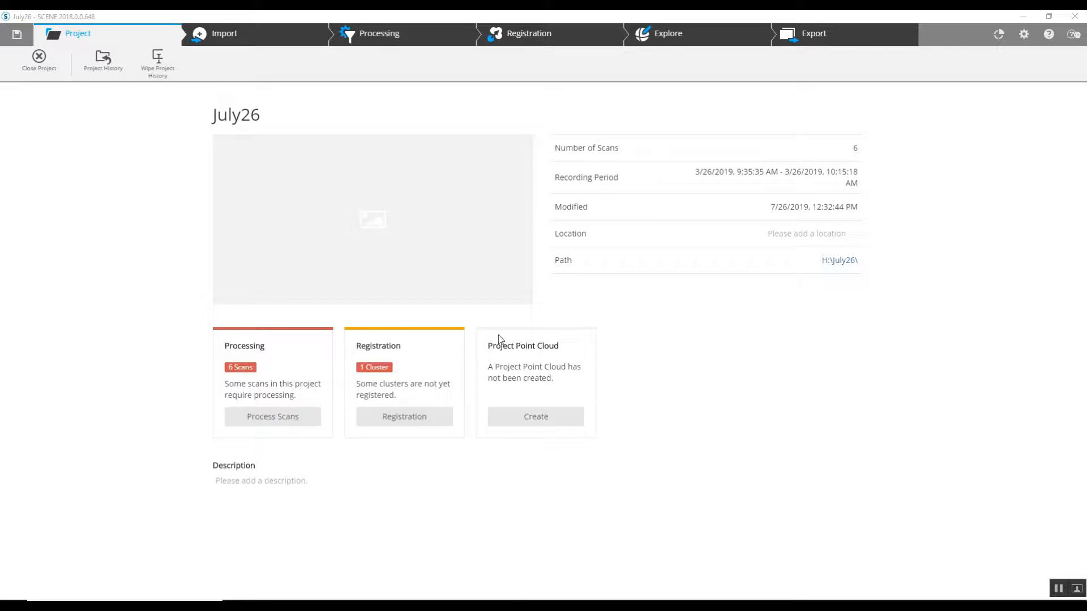
# - Review the general settings, including language, units and project folder, and return to the project overview
pyautogui.click(1025, 35)
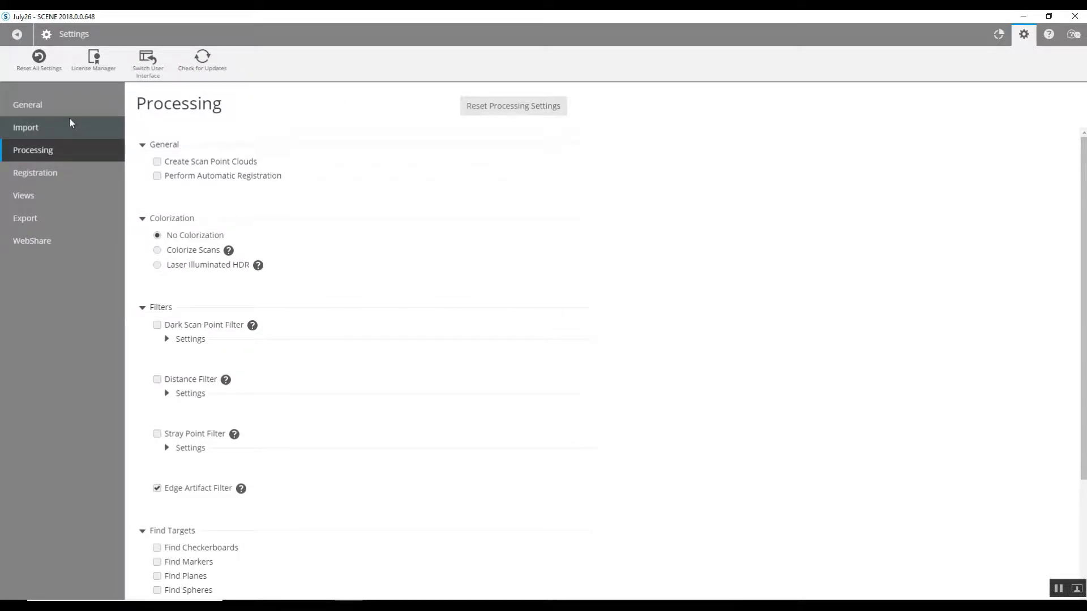
pyautogui.click(44, 111)
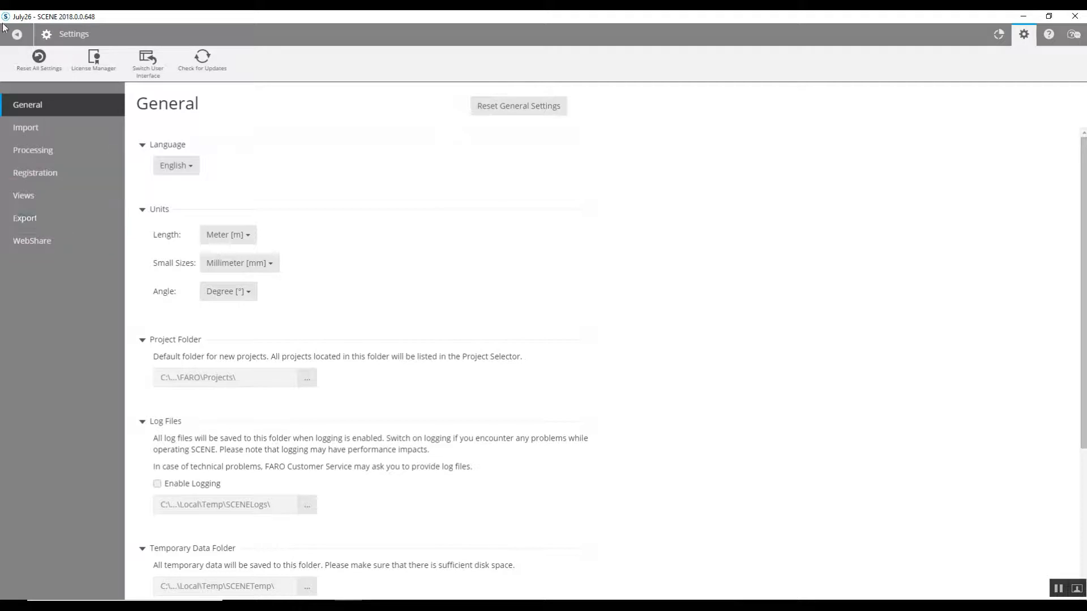
pyautogui.click(17, 34)
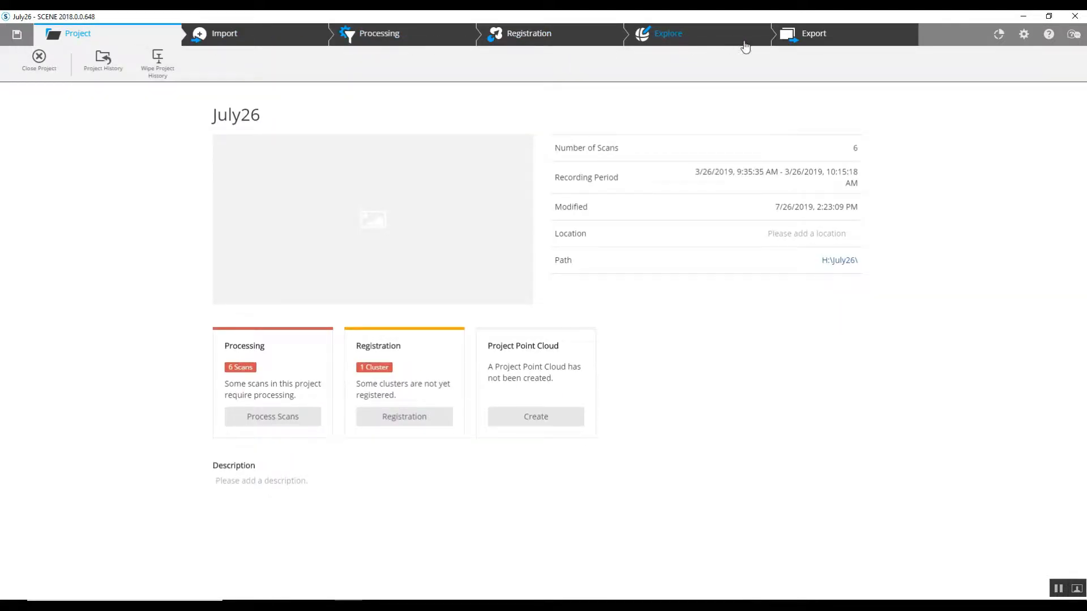
# - Set the default colorization in the processing settings to Colorize Scans
pyautogui.click(1023, 34)
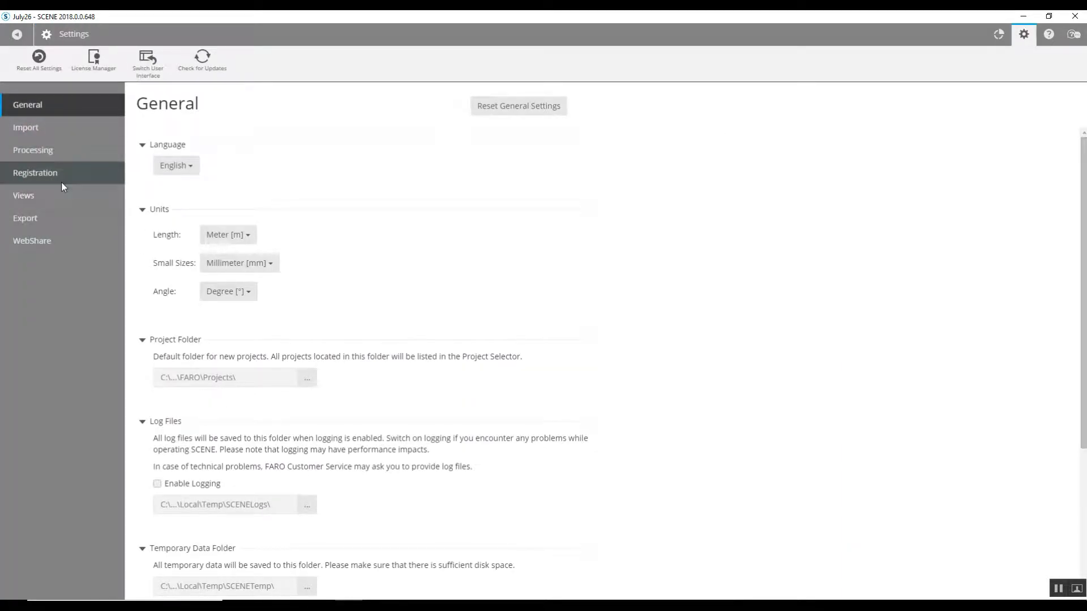
pyautogui.click(49, 151)
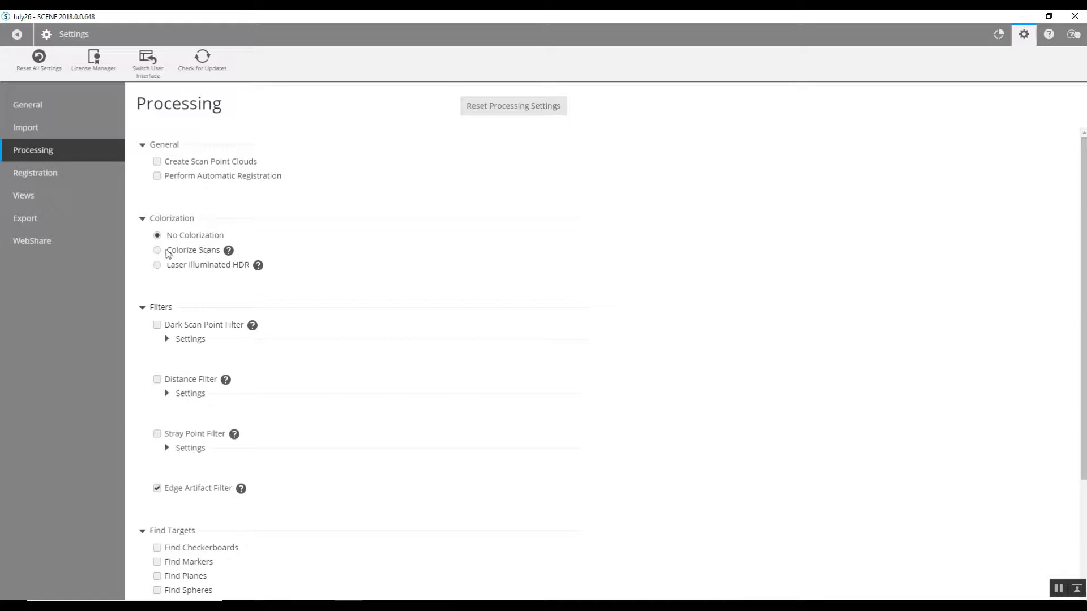
pyautogui.scroll(-2, 229, 325)
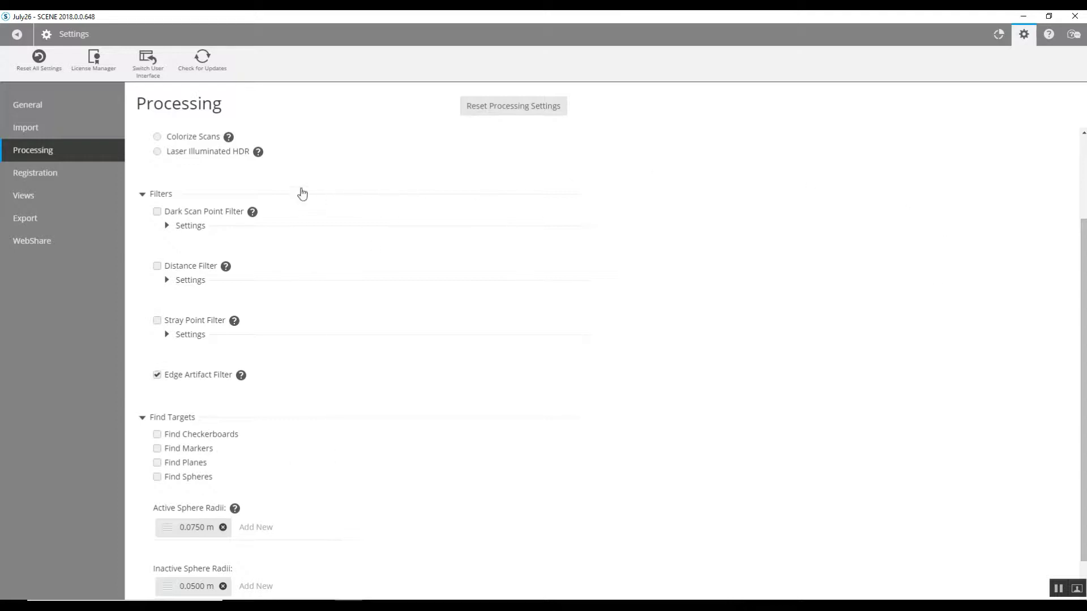
pyautogui.scroll(3, 165, 181)
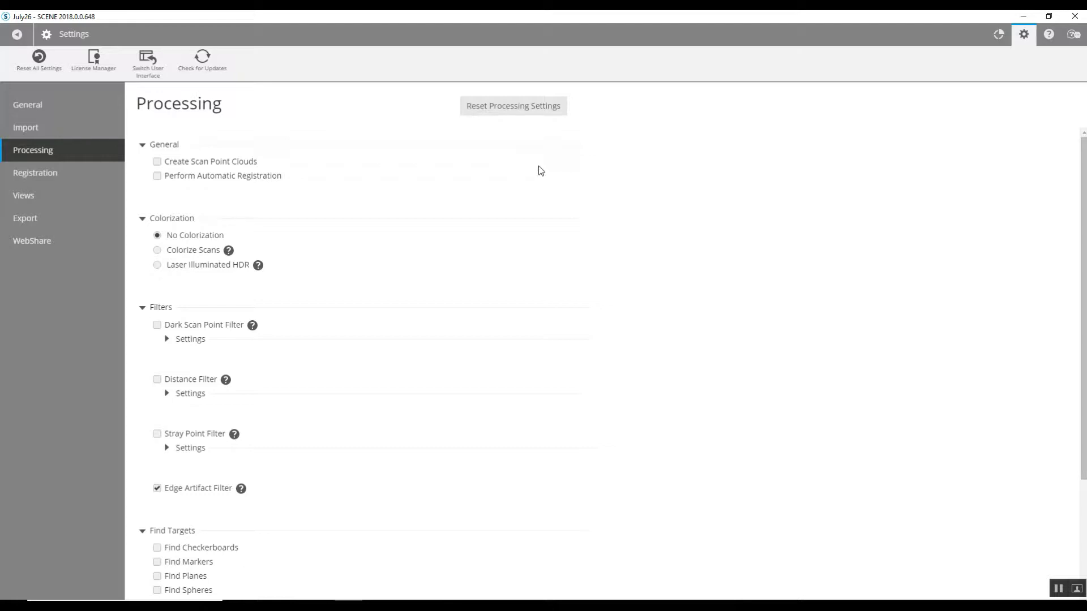
pyautogui.click(160, 253)
# - Review the default registration settings through the Cloud to Cloud section and return to the project overview
pyautogui.click(49, 172)
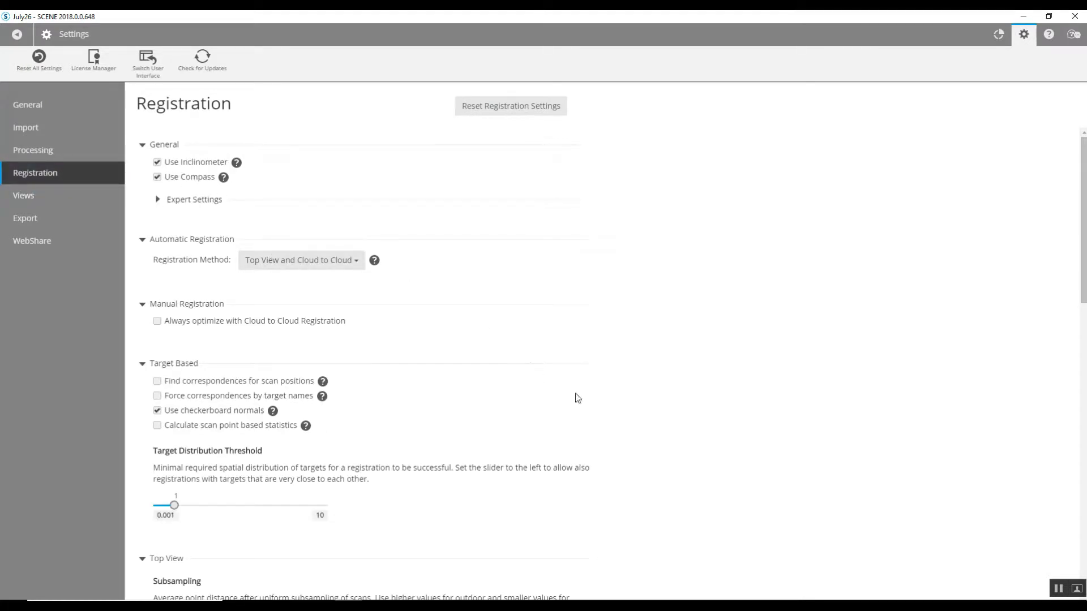
pyautogui.scroll(-4, 504, 351)
pyautogui.scroll(-7, 500, 346)
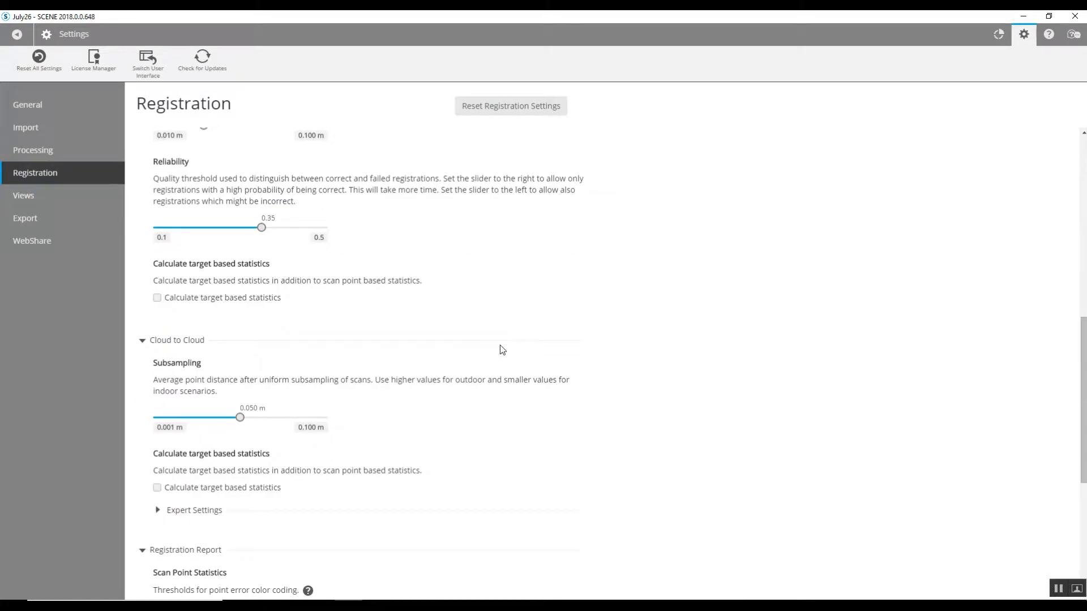
pyautogui.scroll(11, 500, 348)
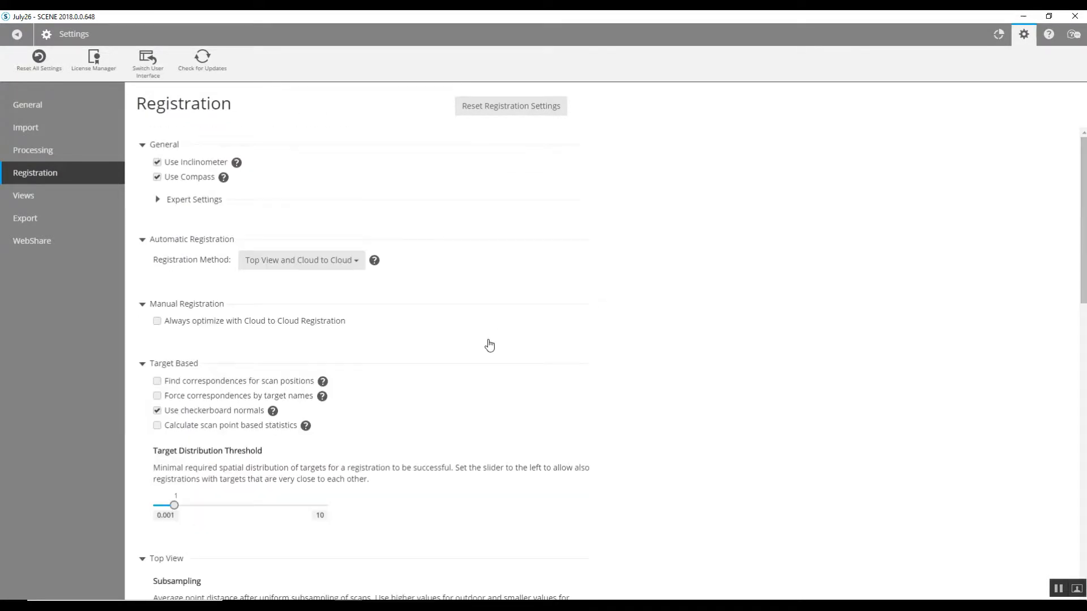
pyautogui.click(17, 34)
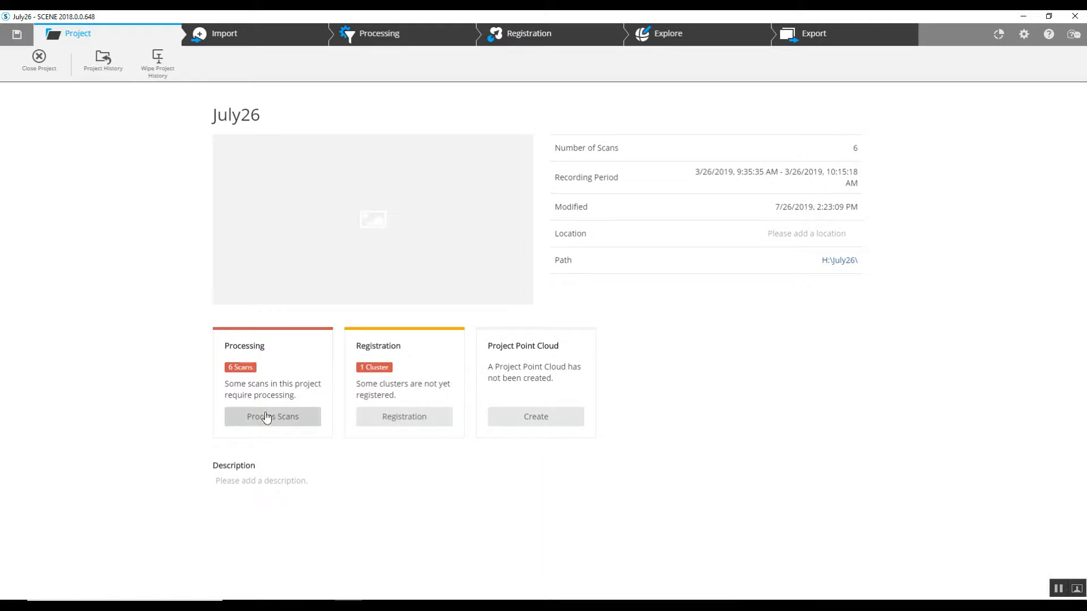
# - Select the complete July26 project for scan processing and proceed to the processing configuration
pyautogui.click(383, 37)
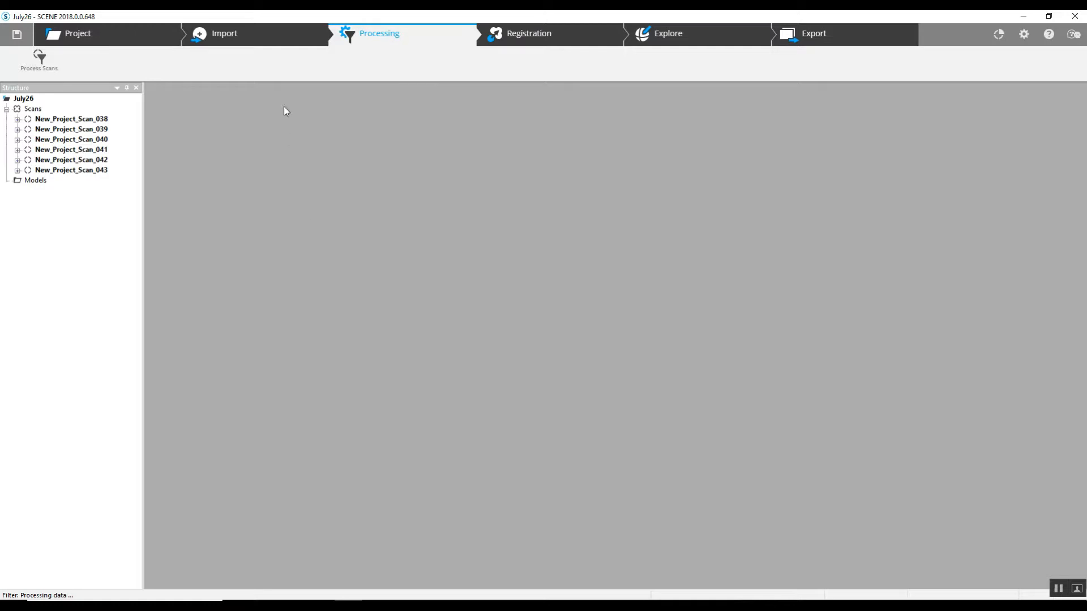
pyautogui.click(68, 40)
pyautogui.click(256, 416)
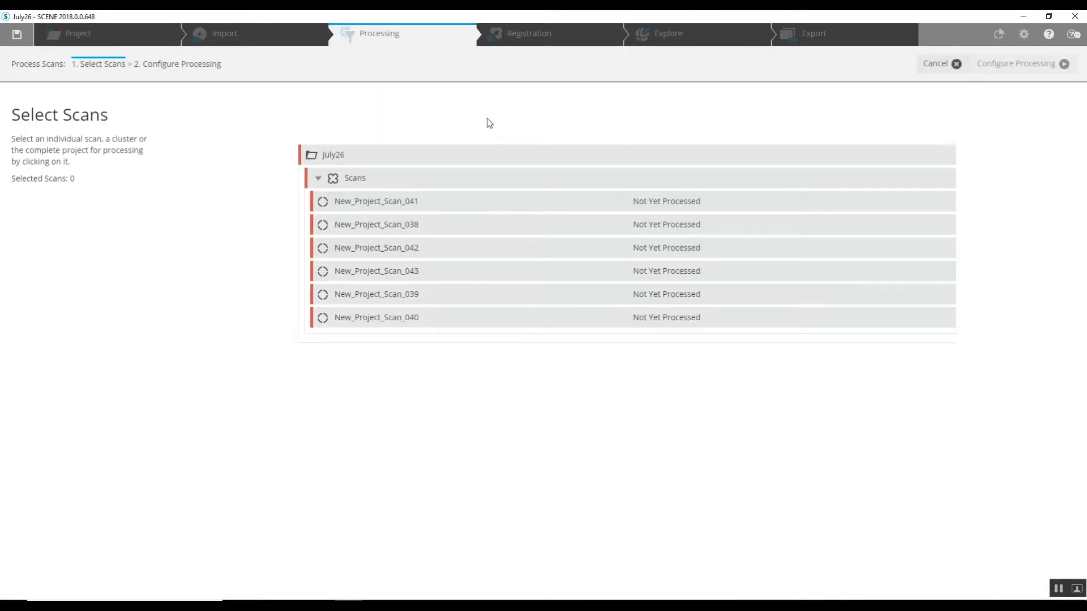
pyautogui.click(337, 159)
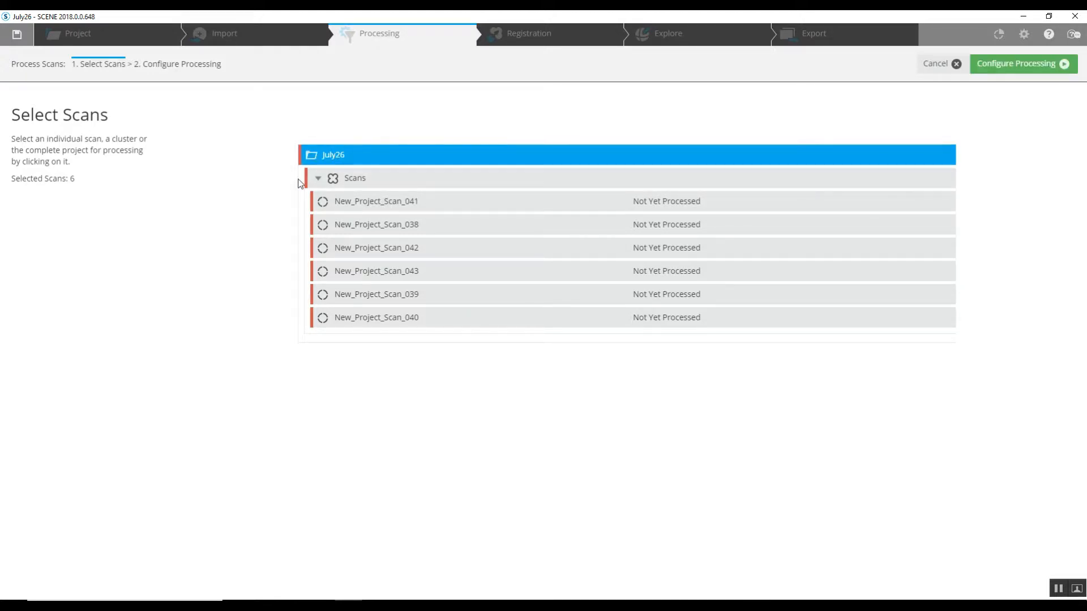
pyautogui.click(1003, 66)
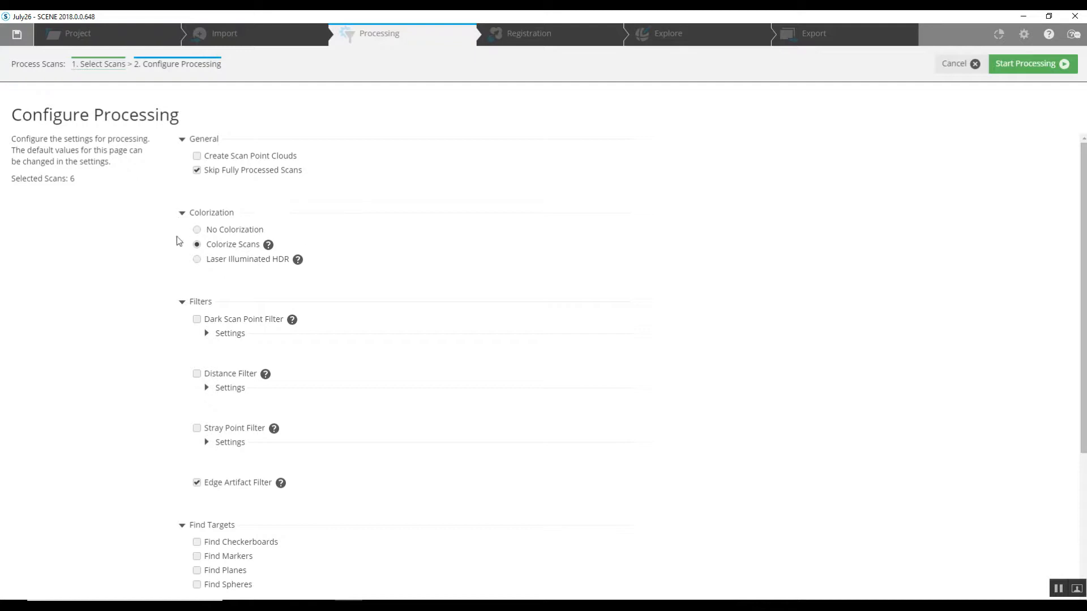
# - Keep Colorize Scans selected for this processing run, collapse the Find Targets options and enable Perform Automatic Registration
pyautogui.scroll(-3, 331, 452)
pyautogui.scroll(3, 317, 430)
pyautogui.click(196, 245)
pyautogui.scroll(-2, 416, 295)
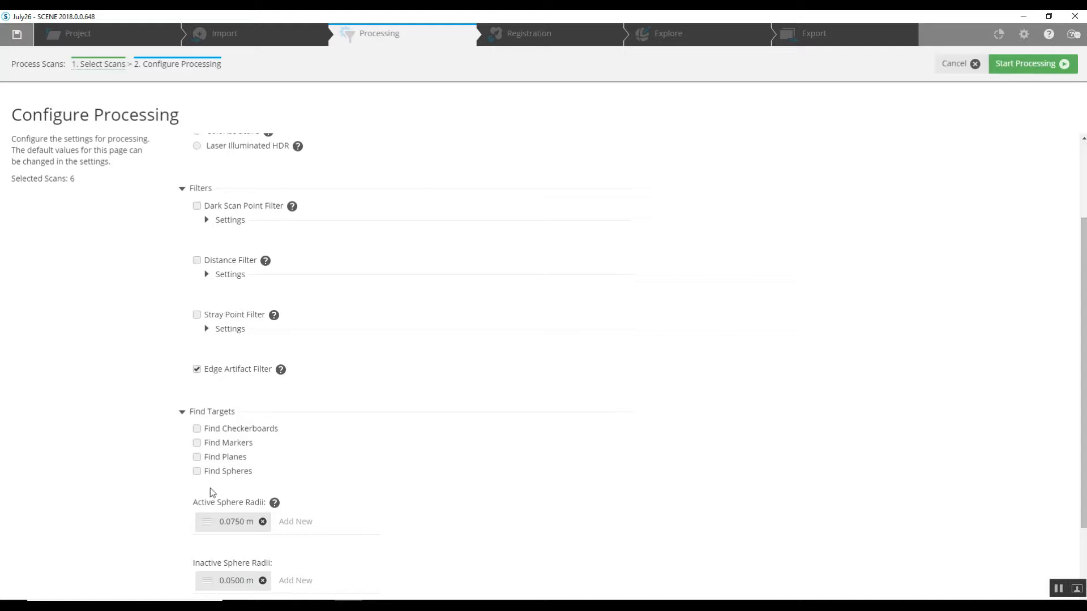
pyautogui.click(181, 412)
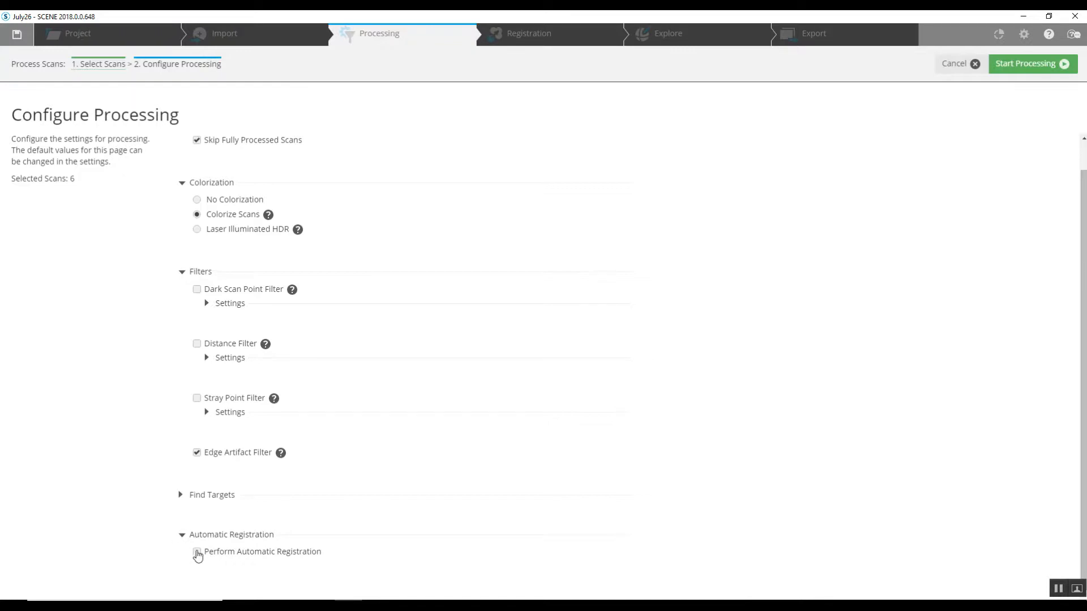
pyautogui.click(197, 553)
# - Process the scans with the Top View and Cloud to Cloud registration method and accept the processing results
pyautogui.scroll(-2, 396, 527)
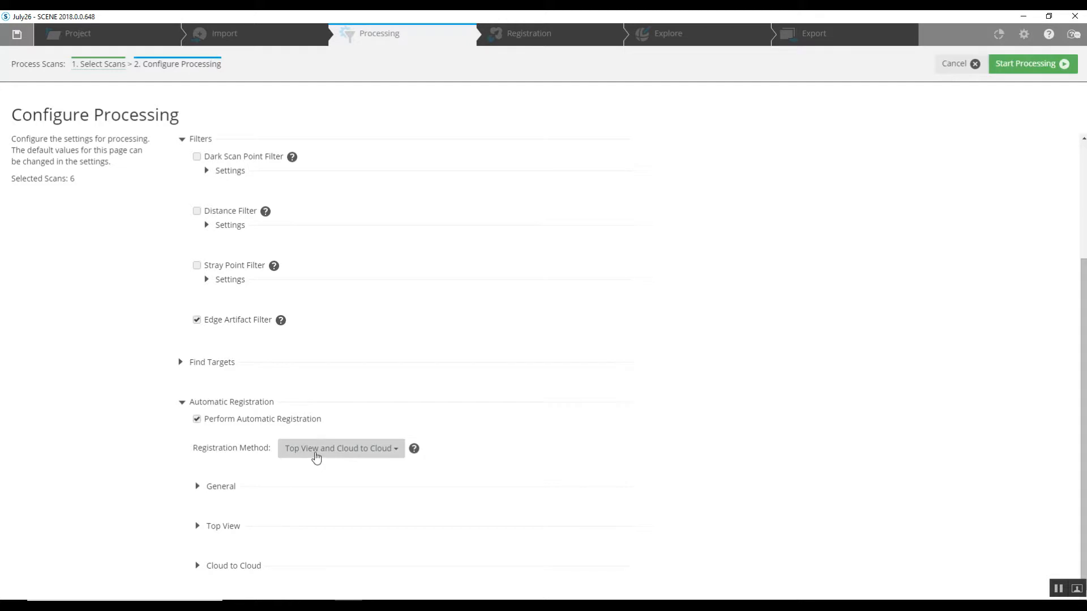
pyautogui.click(331, 458)
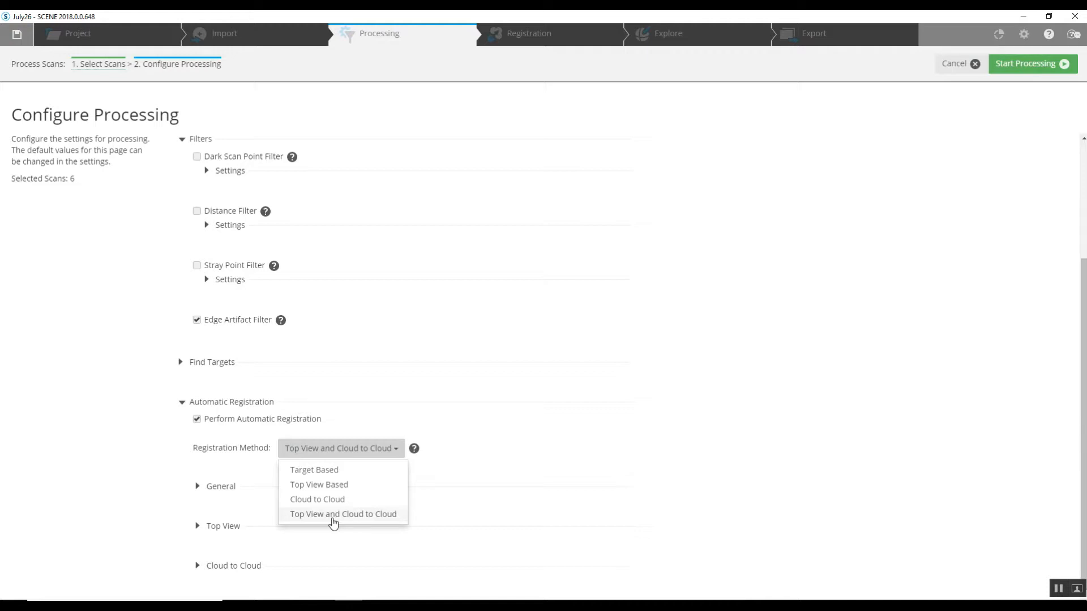
pyautogui.click(885, 291)
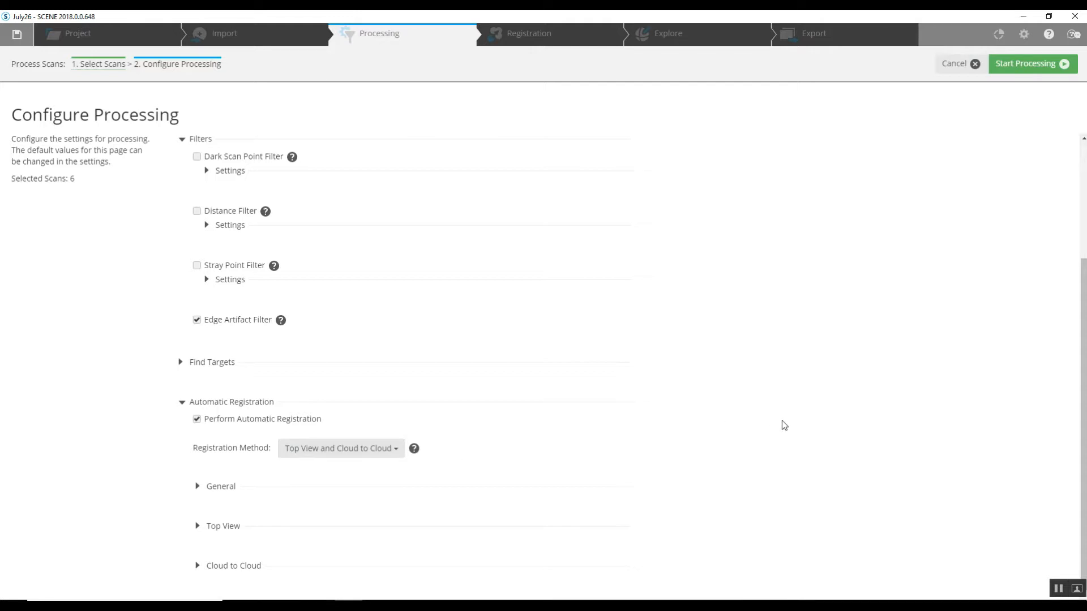
pyautogui.scroll(3, 969, 445)
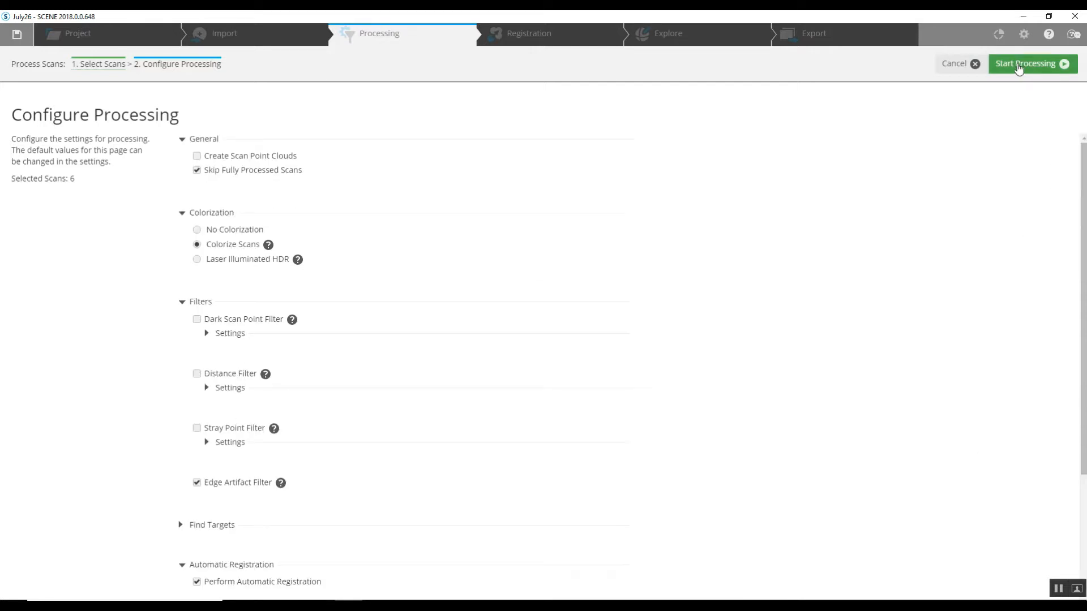
pyautogui.click(1018, 67)
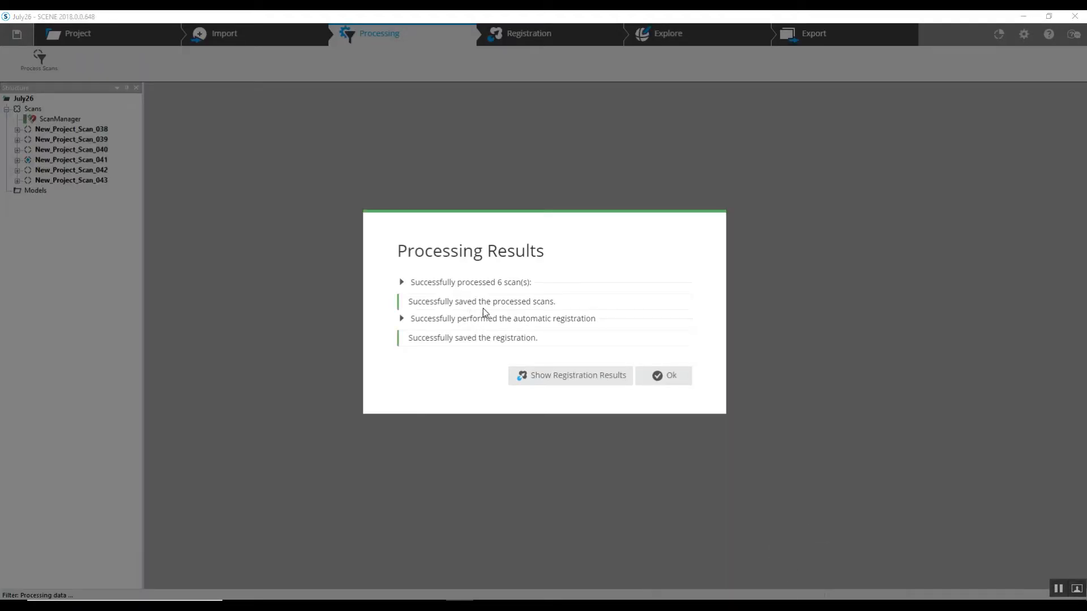
pyautogui.click(668, 376)
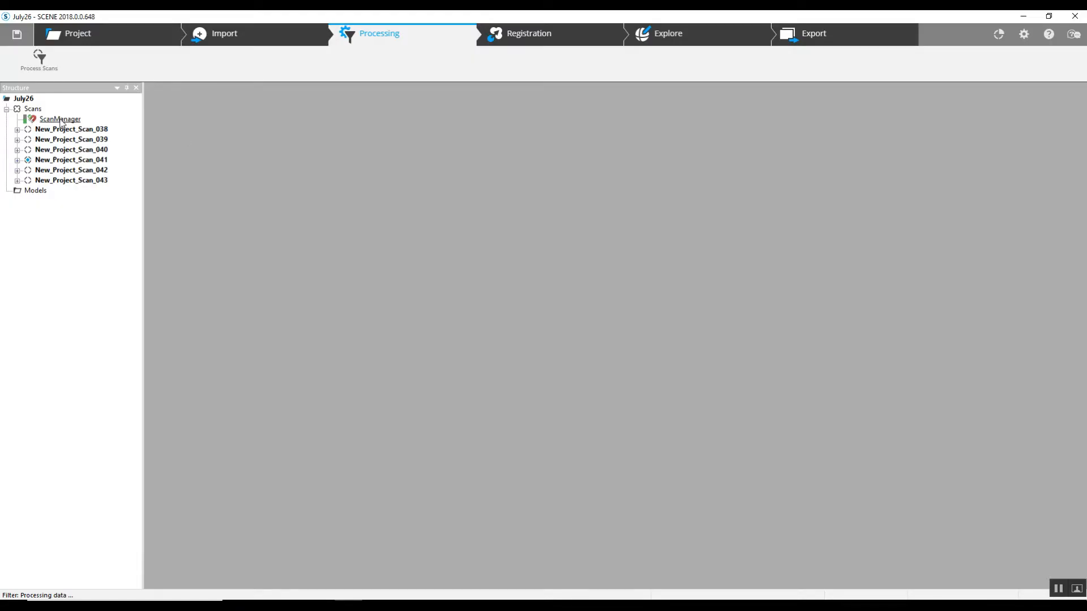
# - Load all scans in the Scans cluster
pyautogui.click(33, 109)
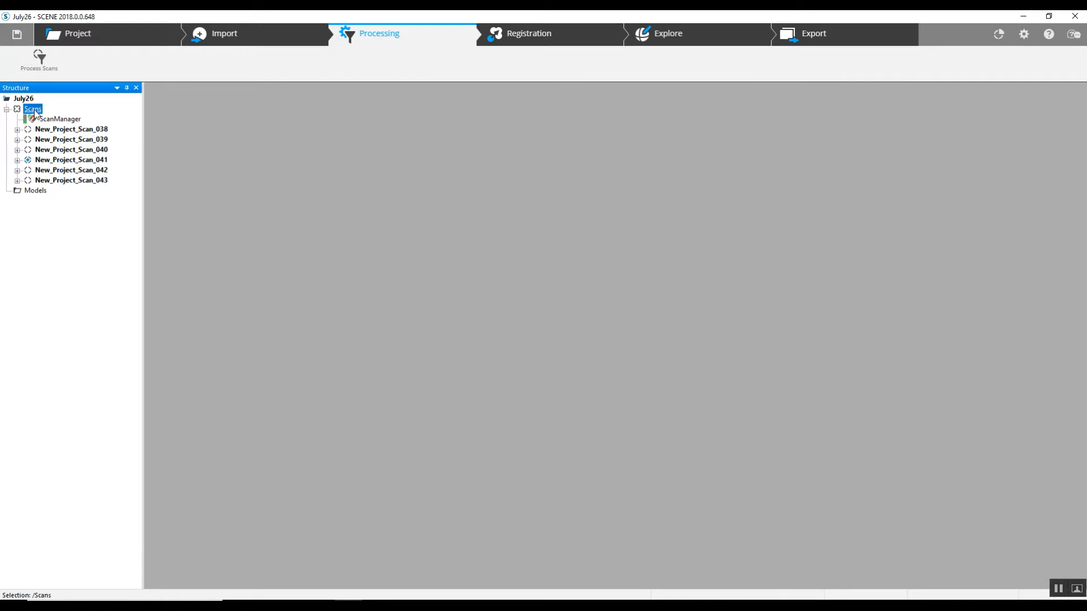
pyautogui.rightClick(34, 113)
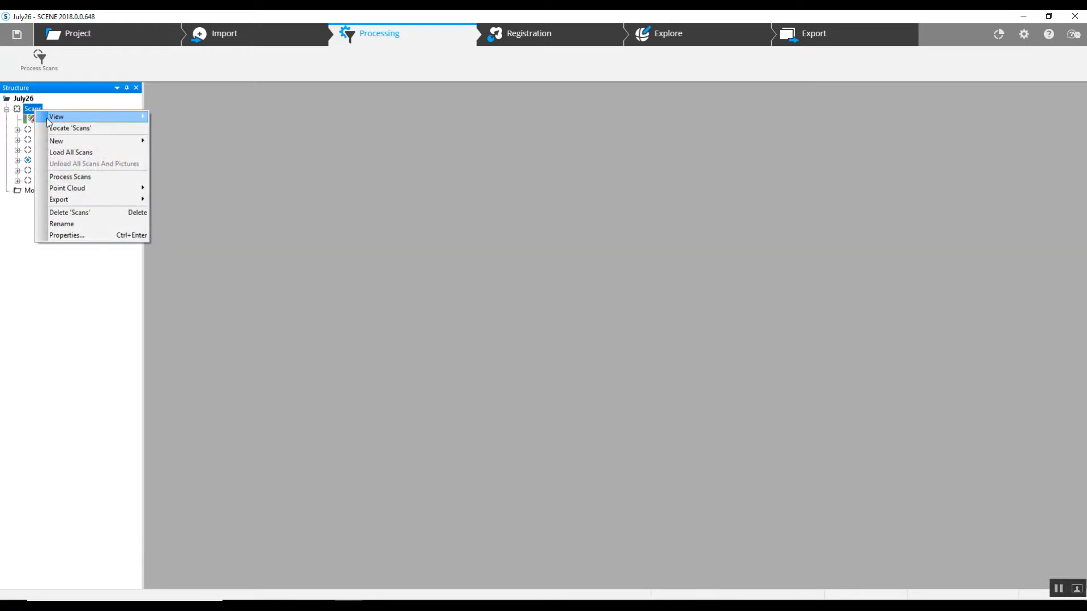
pyautogui.click(65, 154)
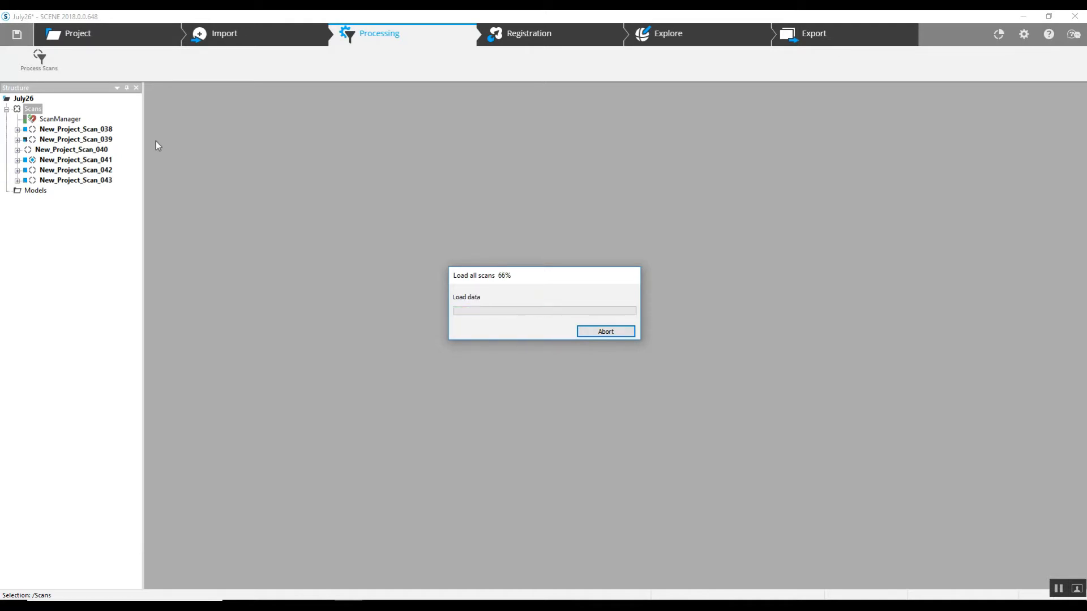
# - Examine the alignment of the registered scans in the Correspondence View of the Scans cluster, then close that view
pyautogui.rightClick(35, 110)
pyautogui.moveTo(47, 116)
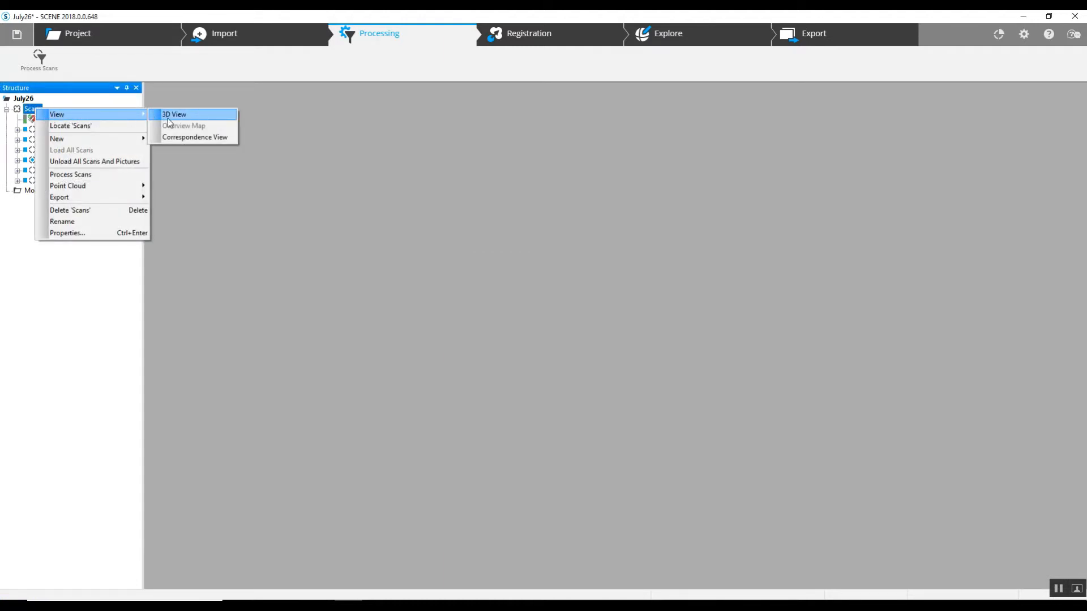
pyautogui.click(195, 138)
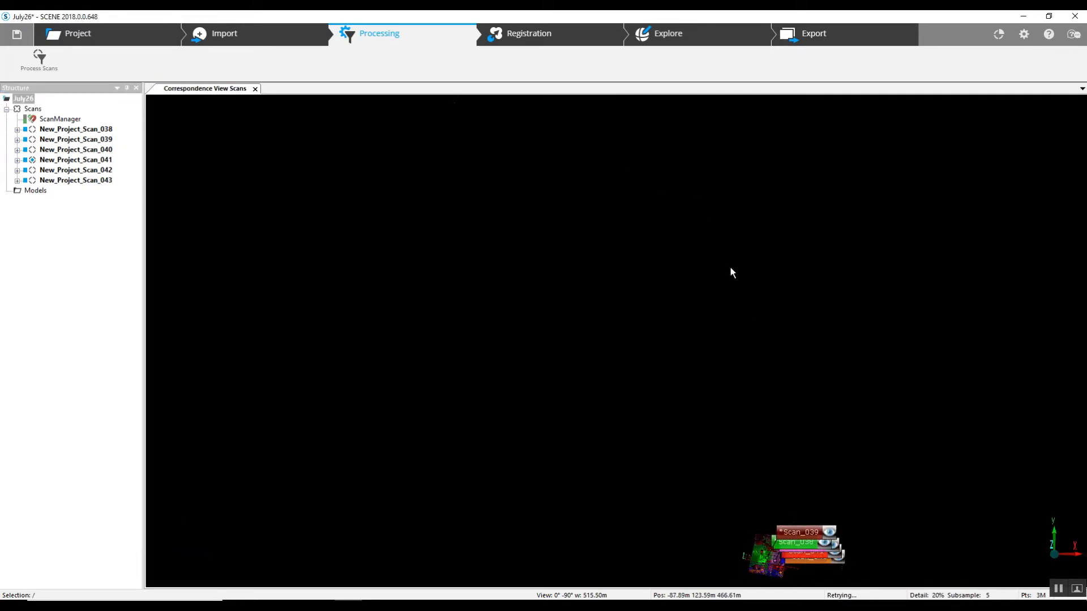
pyautogui.moveTo(743, 500); pyautogui.dragTo(619, 317)
pyautogui.scroll(4, 619, 317)
pyautogui.scroll(4, 621, 314)
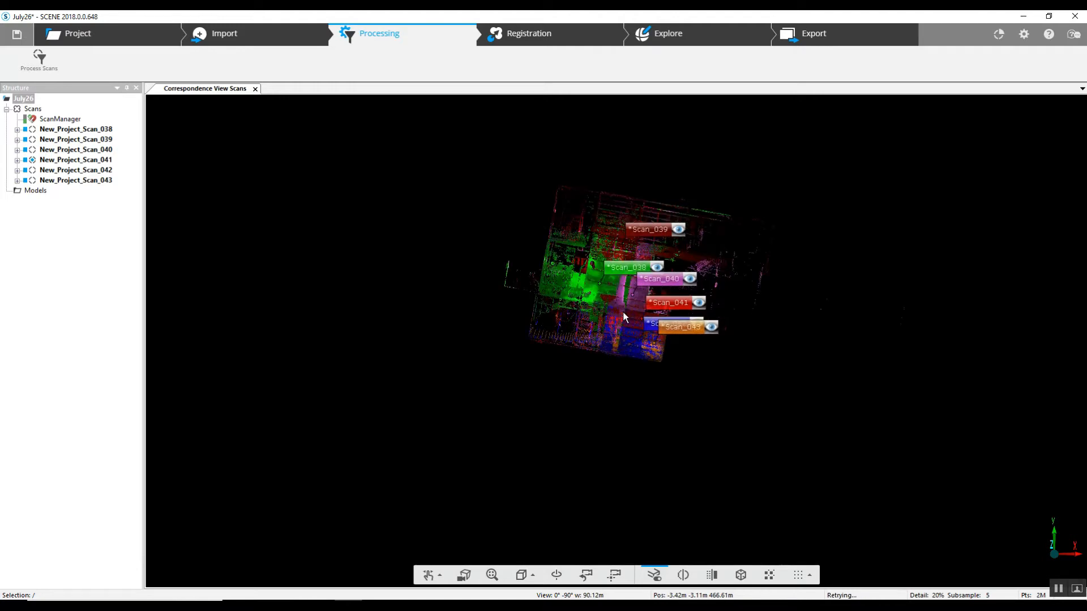
pyautogui.scroll(-1, 623, 309)
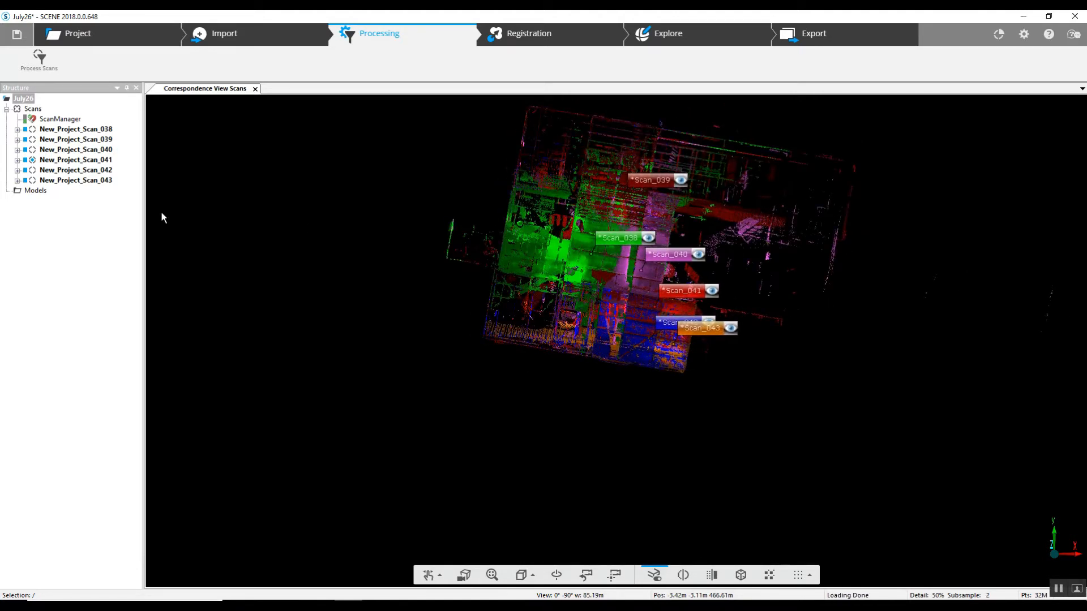
pyautogui.click(256, 89)
# - Lock the ScanManager of the Scans cluster
pyautogui.rightClick(60, 120)
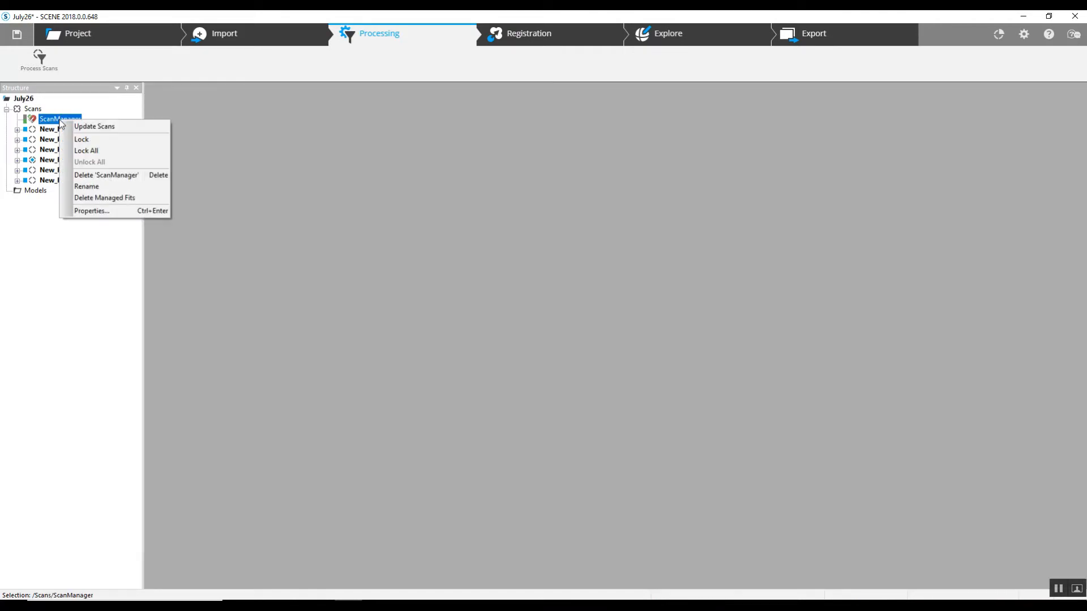
pyautogui.click(81, 139)
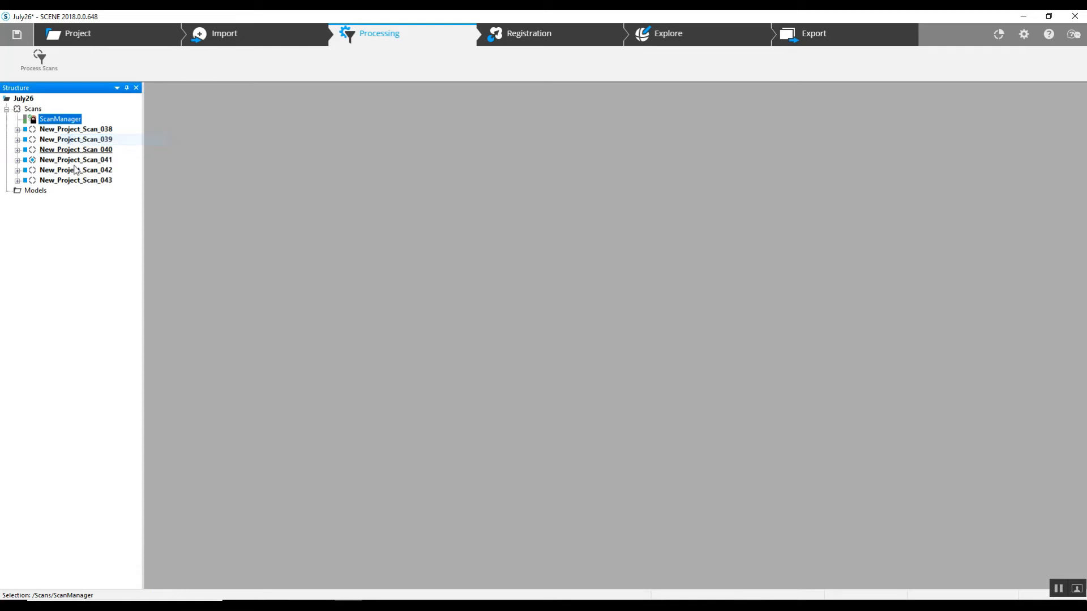
# - Open the Scans cluster in a 3D View
pyautogui.rightClick(33, 110)
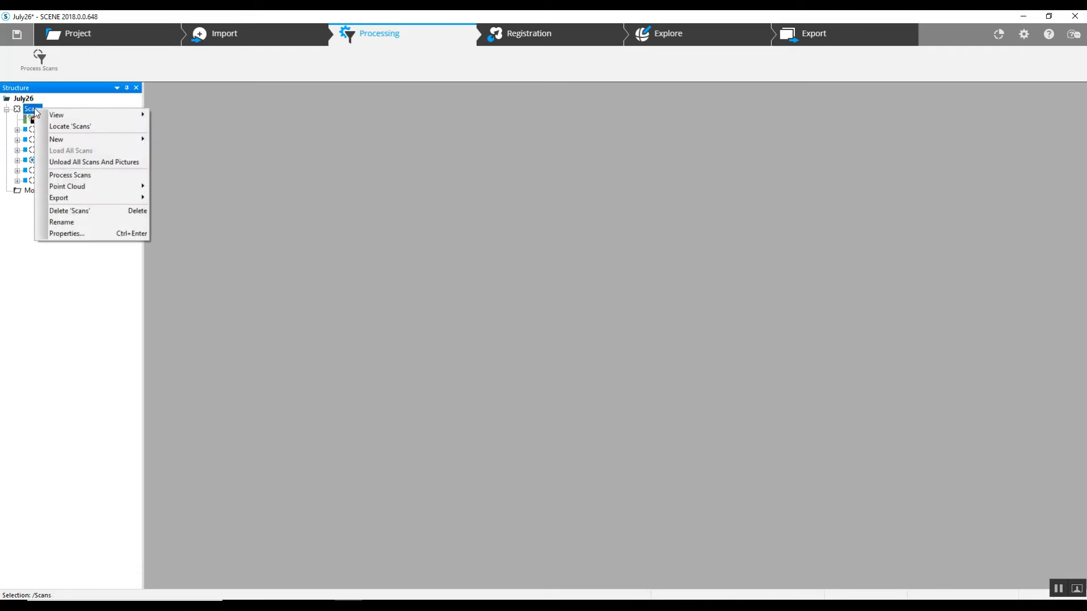
pyautogui.moveTo(56, 115)
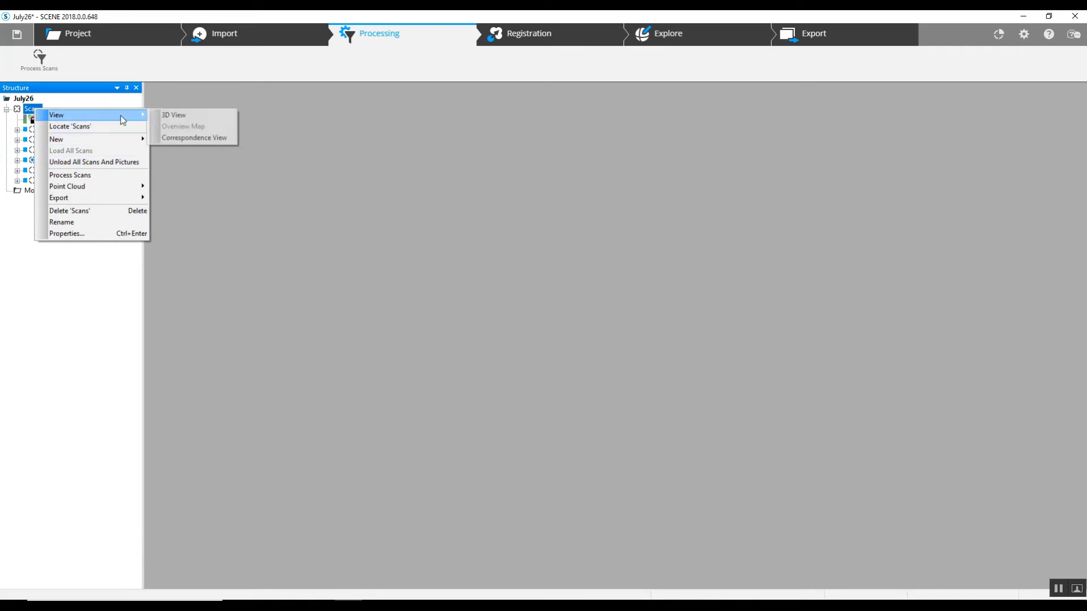
pyautogui.click(165, 117)
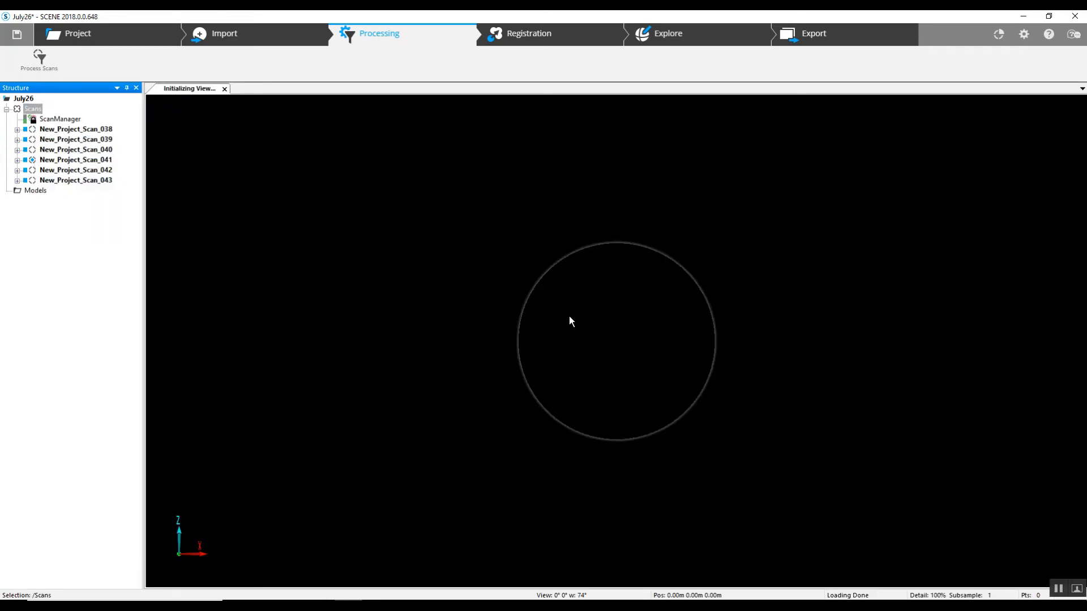
# - Examine the colorized point cloud of all scans in the 3D View from overhead, side and close-up angles
pyautogui.moveTo(387, 373); pyautogui.dragTo(627, 327, button='middle')
pyautogui.scroll(10, 627, 326)
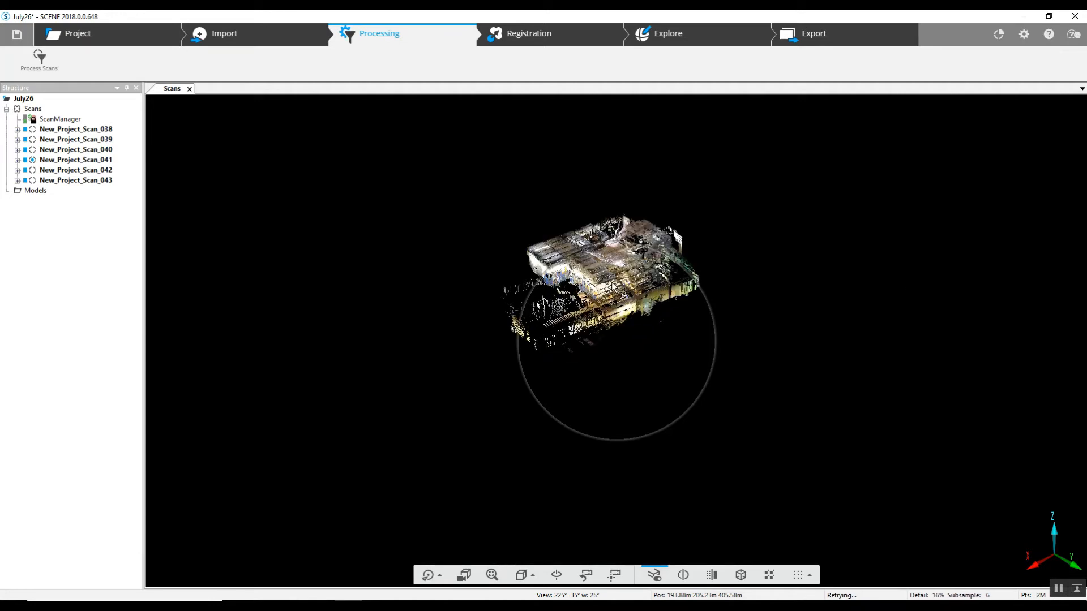
pyautogui.scroll(6, 609, 377)
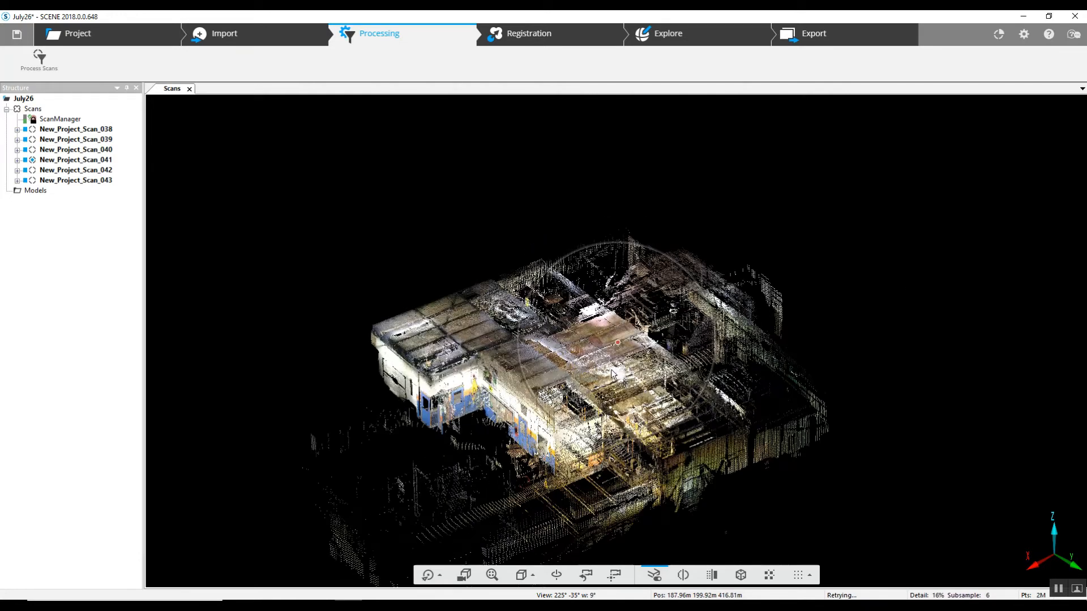
pyautogui.moveTo(666, 336)
pyautogui.mouseDown()
pyautogui.moveTo(534, 331)
pyautogui.moveTo(562, 426)
pyautogui.moveTo(409, 478)
pyautogui.moveTo(304, 480)
pyautogui.moveTo(554, 512)
pyautogui.moveTo(563, 483)
pyautogui.mouseUp()
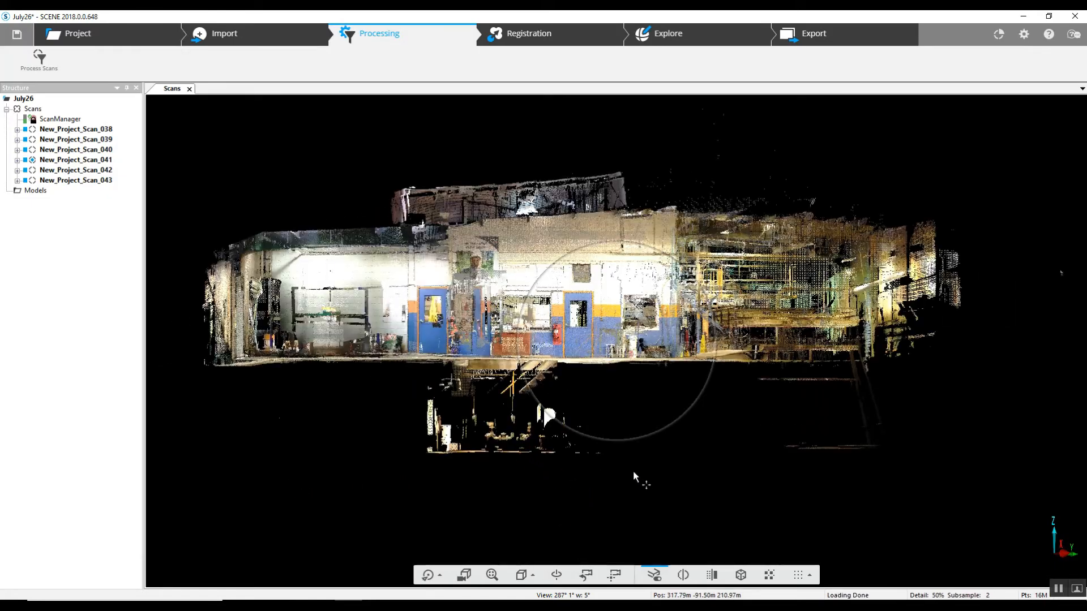
pyautogui.moveTo(625, 479); pyautogui.dragTo(645, 497)
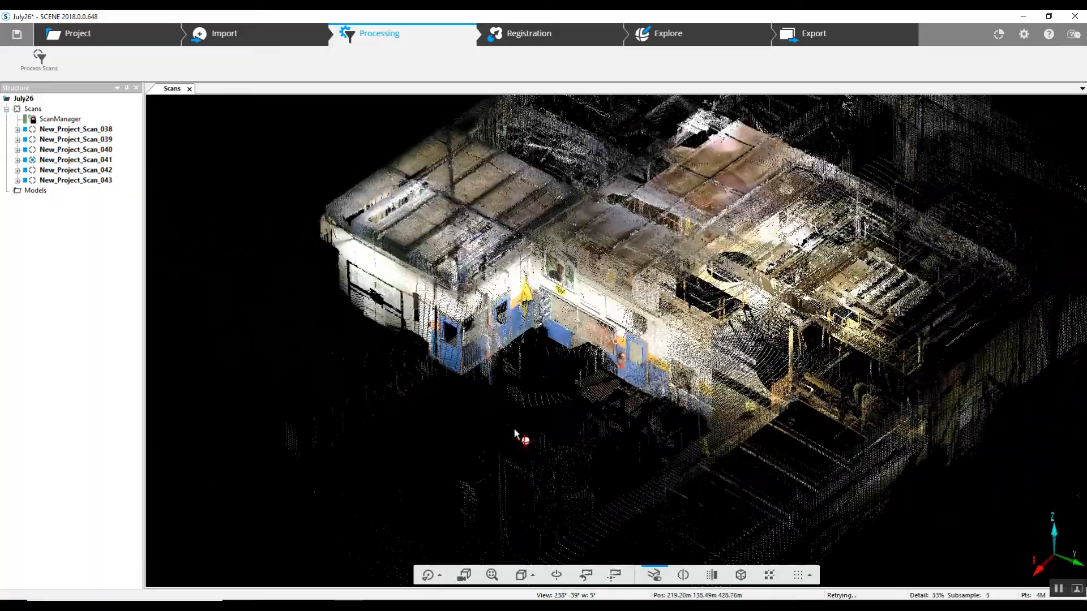
# - Open New_Project_Scan_038 on its own, look around its colorized surroundings, then close that view
pyautogui.doubleClick(69, 130)
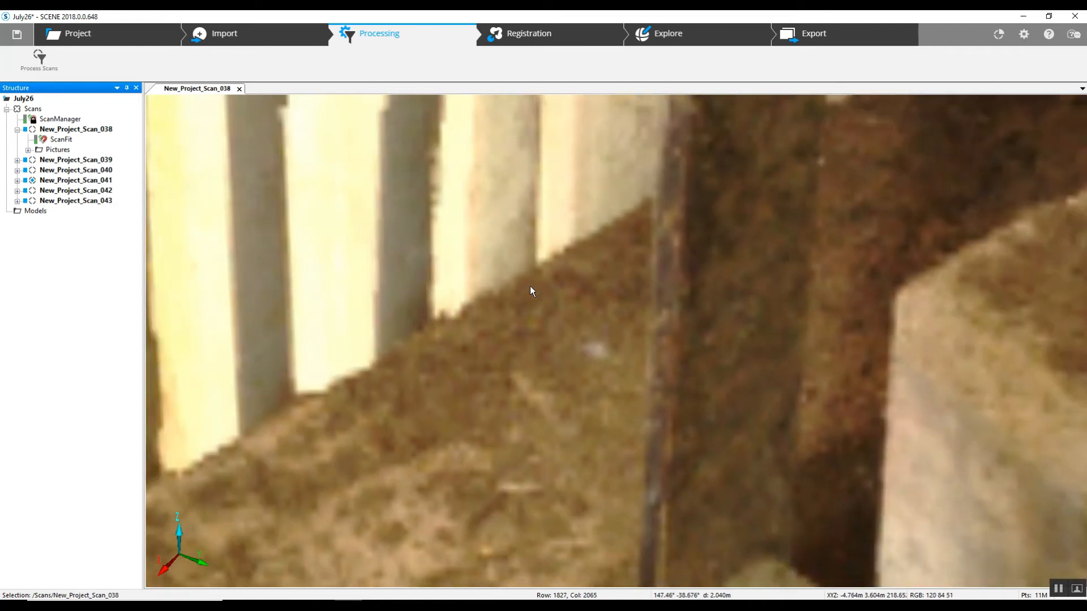
pyautogui.scroll(-6, 530, 287)
pyautogui.moveTo(461, 338); pyautogui.dragTo(707, 575)
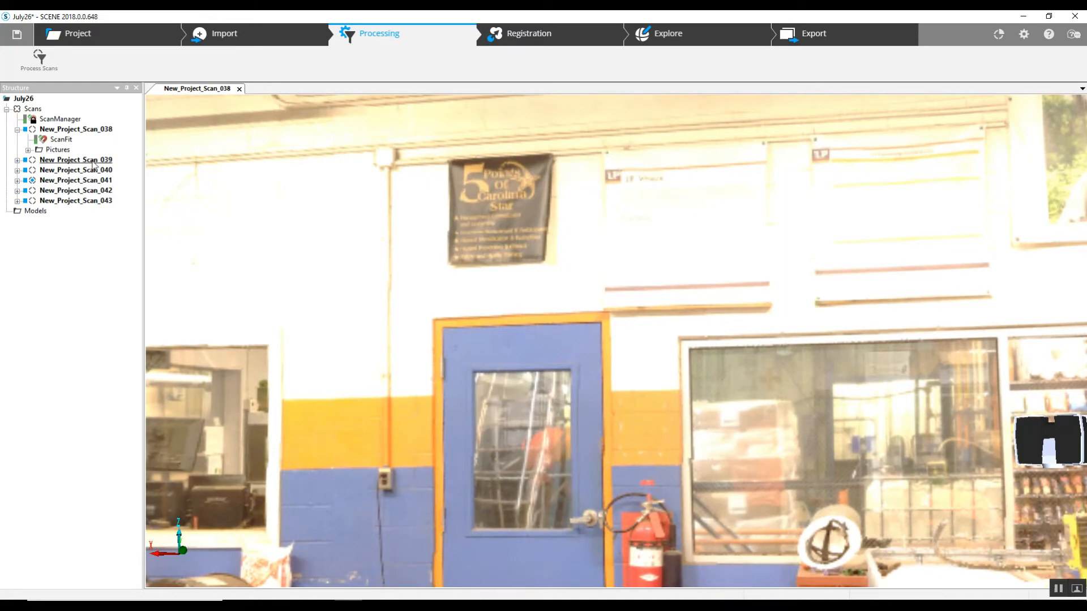
pyautogui.moveTo(460, 262); pyautogui.dragTo(369, 178)
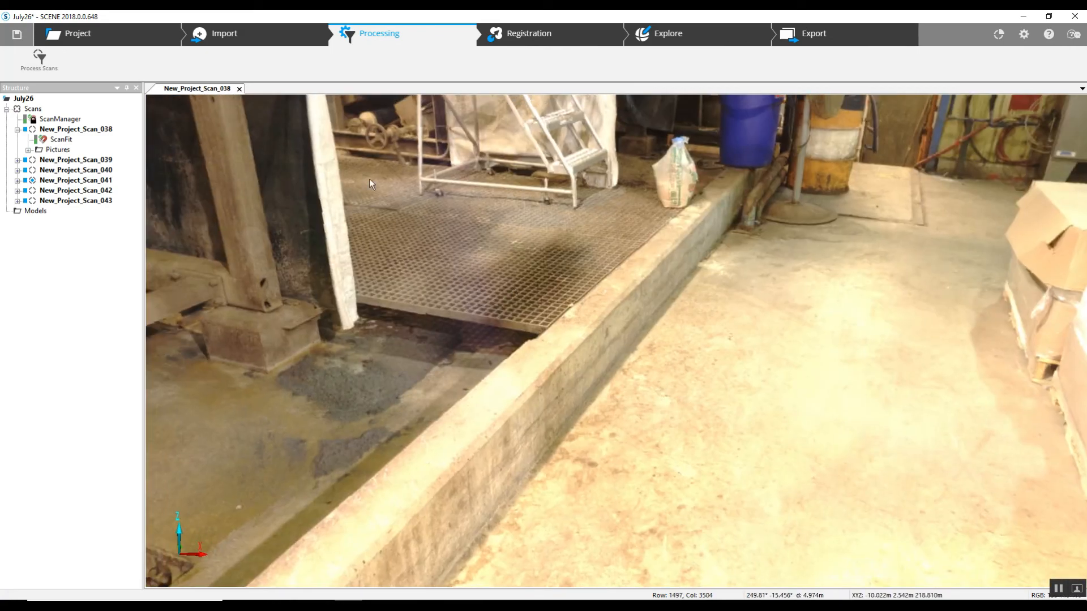
pyautogui.click(239, 89)
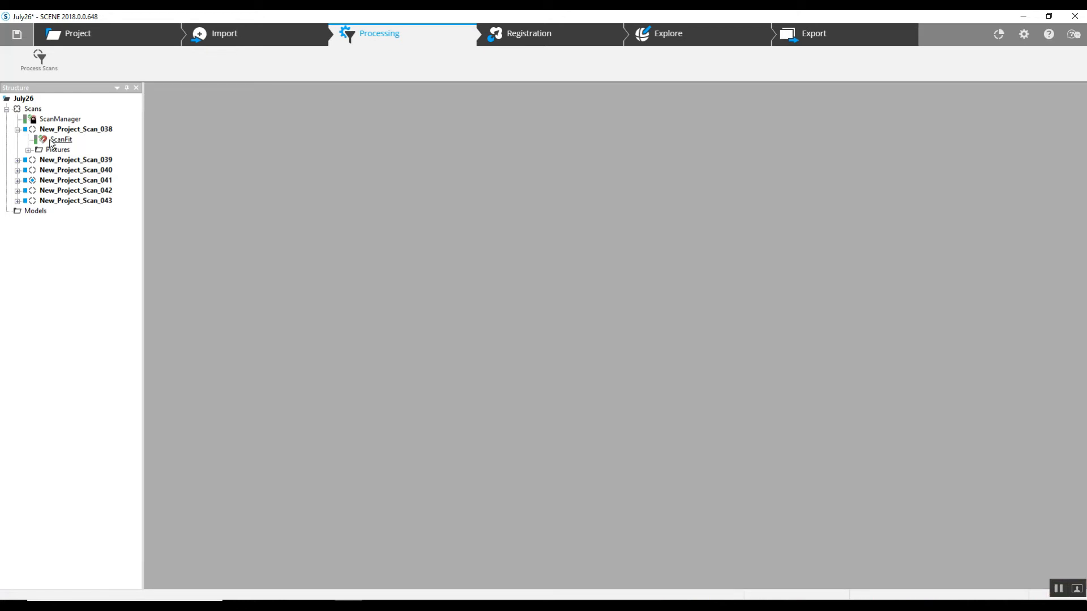